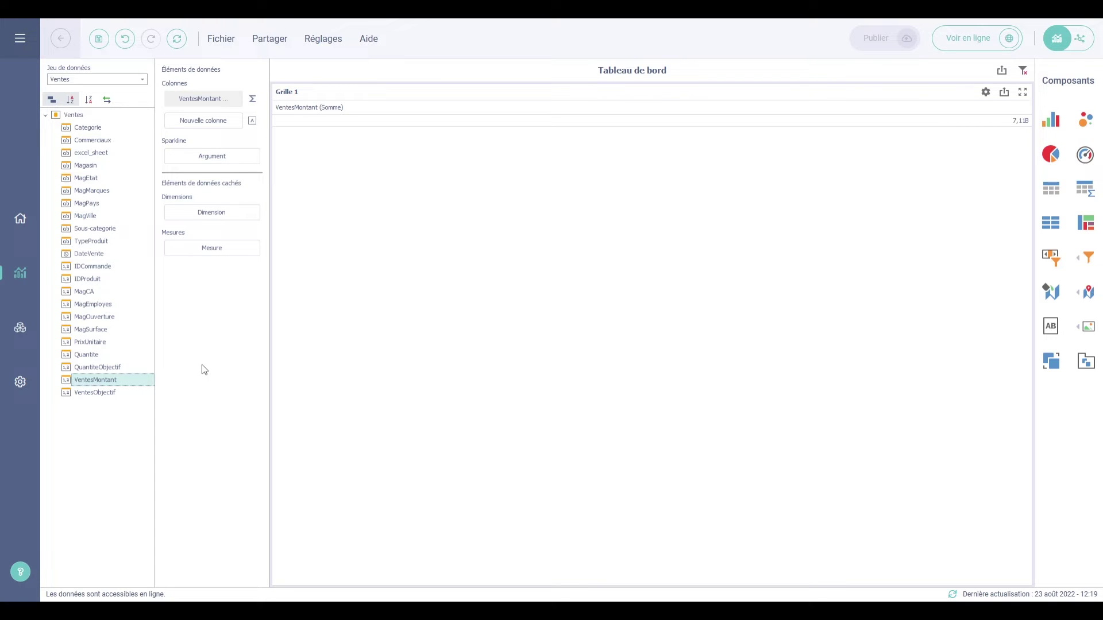
Change the column type of VentesMontant to Dimension in Grille 1.
click(254, 96)
click(371, 224)
click(630, 413)
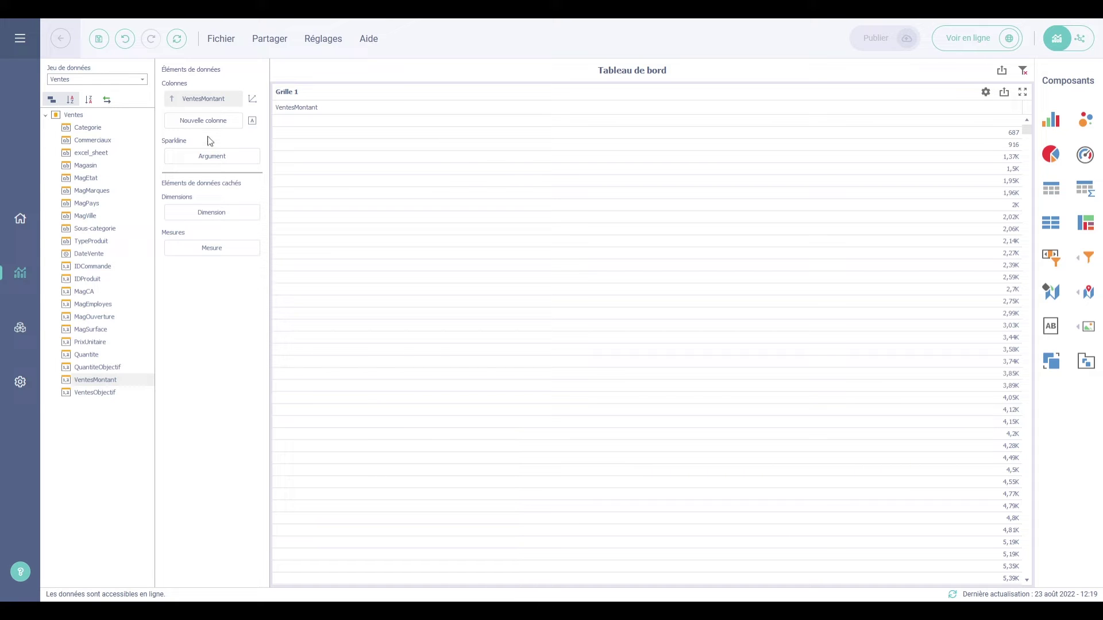
Format the VentesMontant column as currency (Monnaie) and set its column type back to Mesure.
right_click(211, 102)
click(240, 181)
click(544, 236)
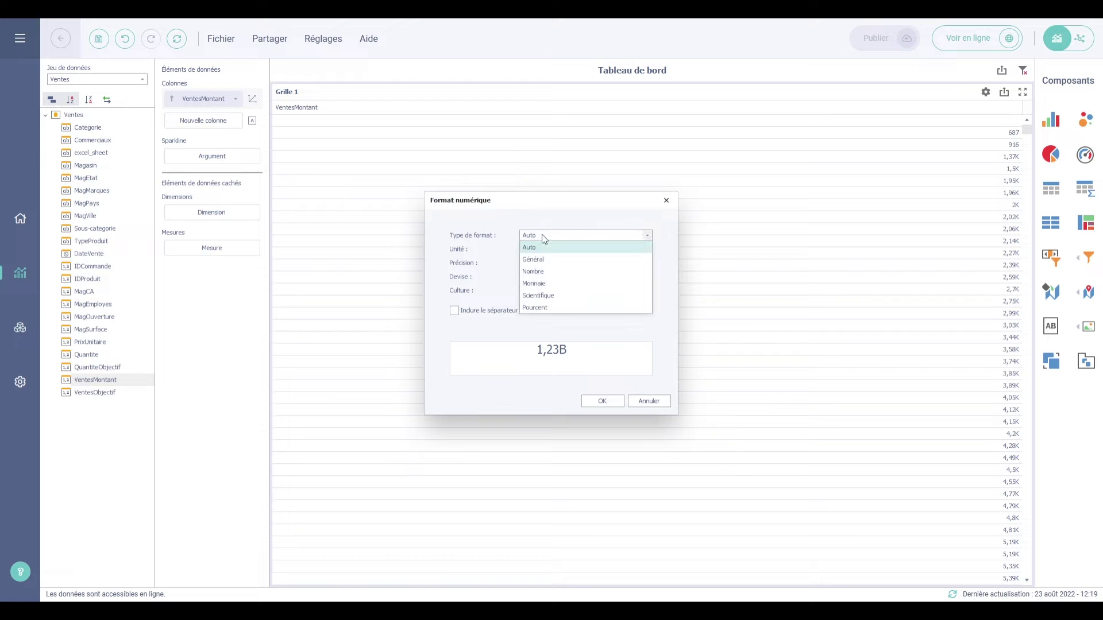
click(538, 283)
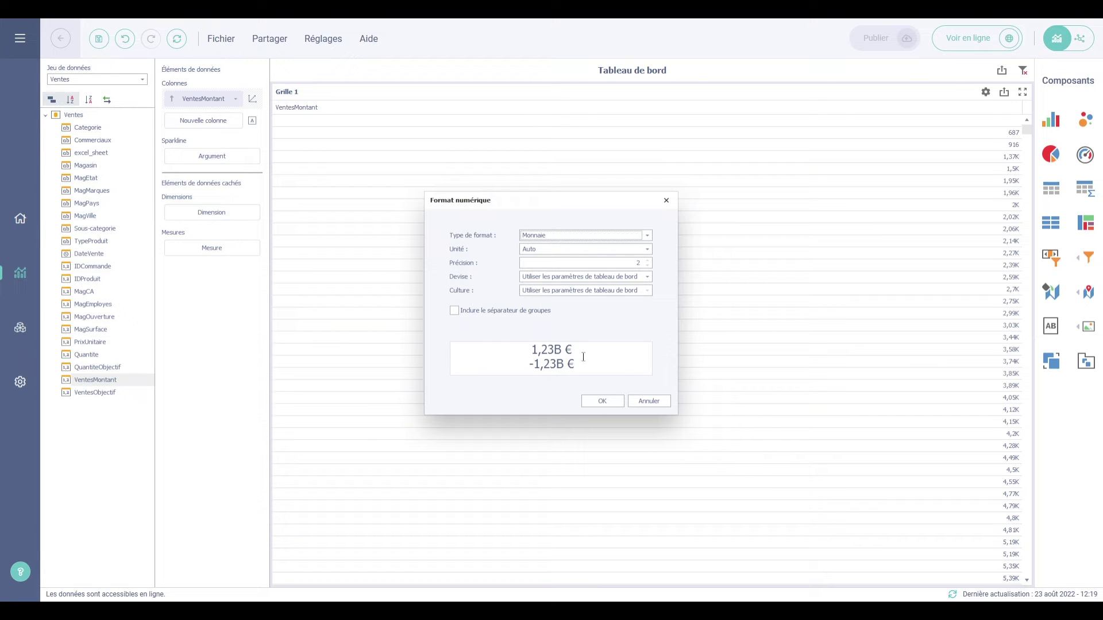
click(600, 402)
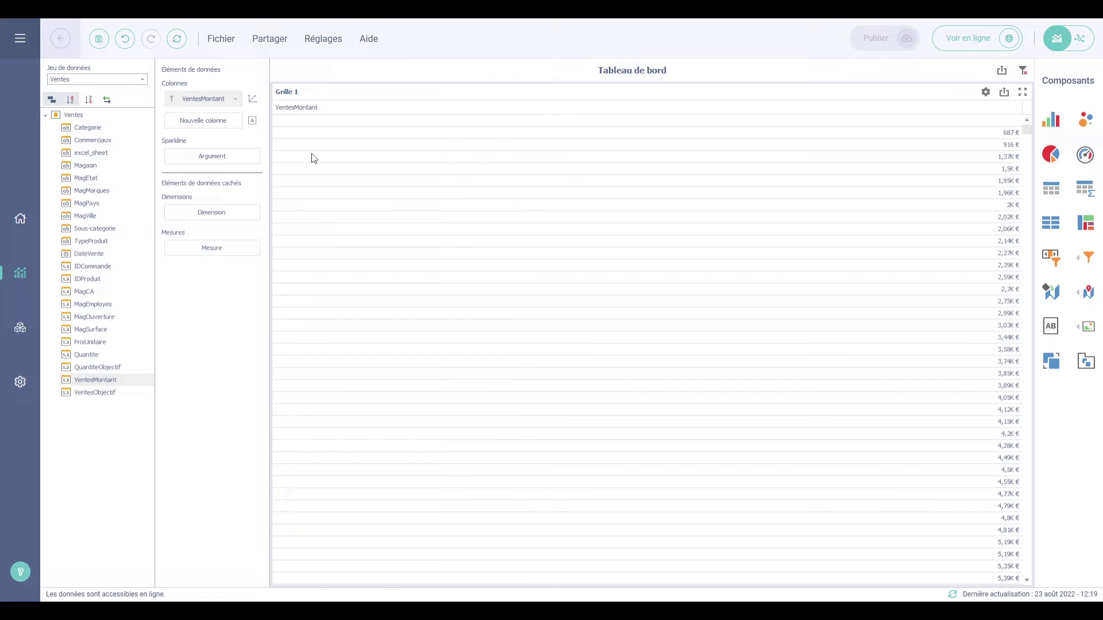
click(252, 103)
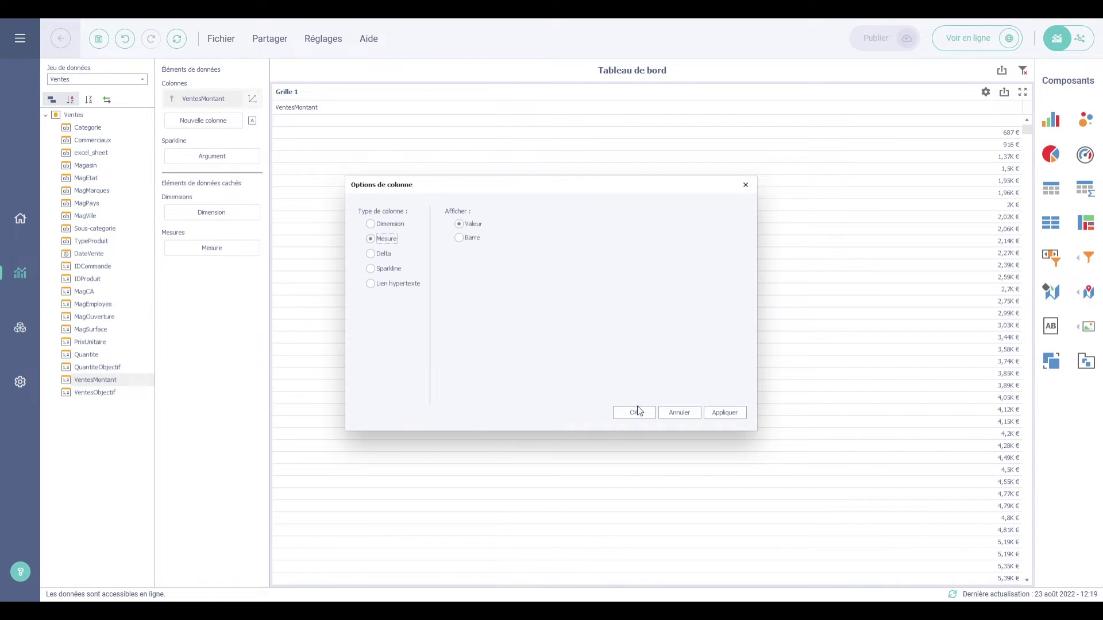
click(635, 411)
Add Categorie and Sous-categorie as grid columns and place VentesMontant after them.
drag(87, 127, 198, 121)
drag(111, 230, 199, 144)
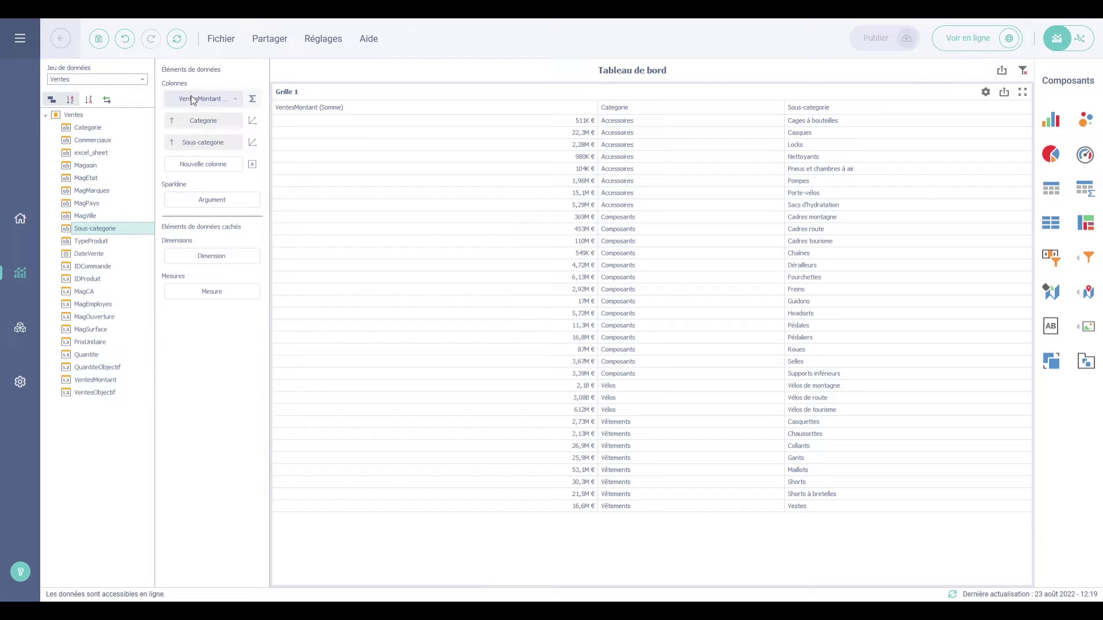
drag(194, 96, 194, 156)
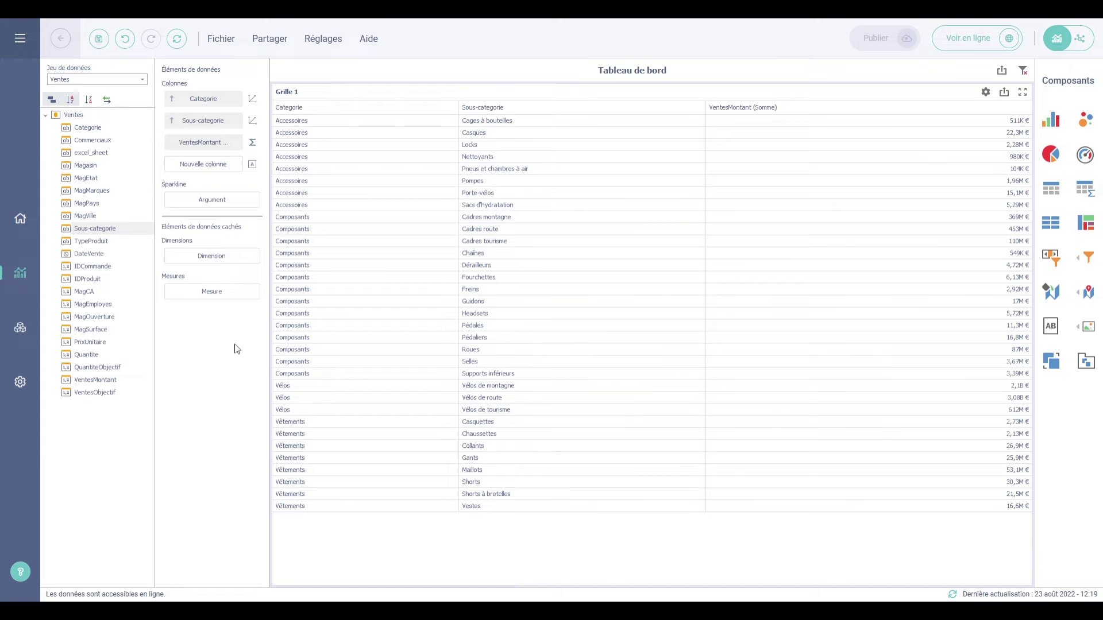
Add a second VentesMontant column of type Delta with VentesObjectif as its target.
drag(114, 381, 201, 168)
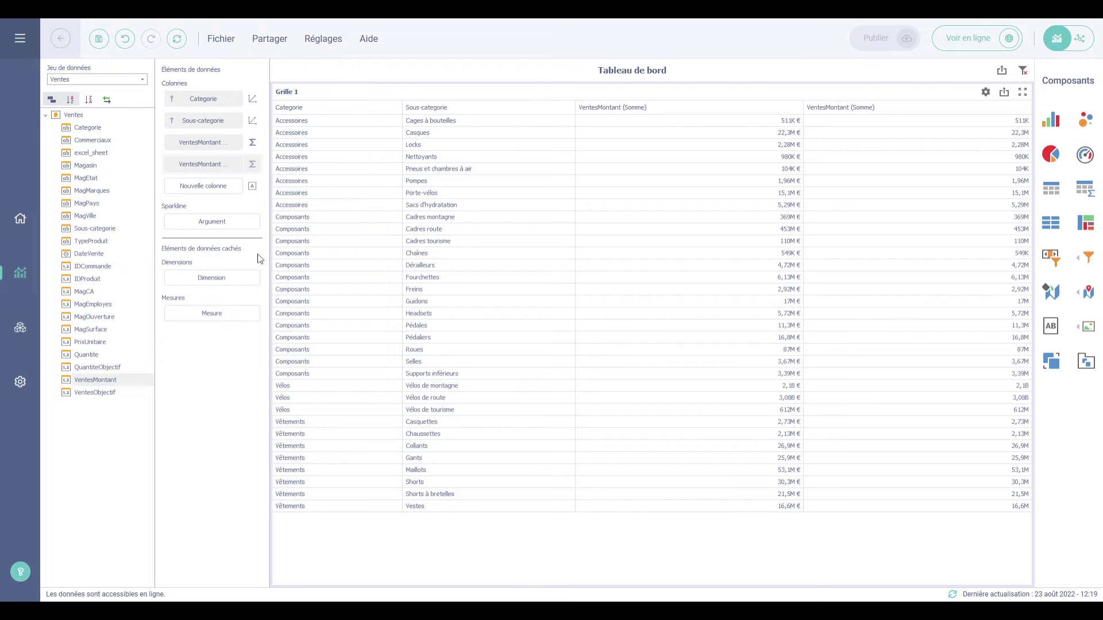
click(370, 253)
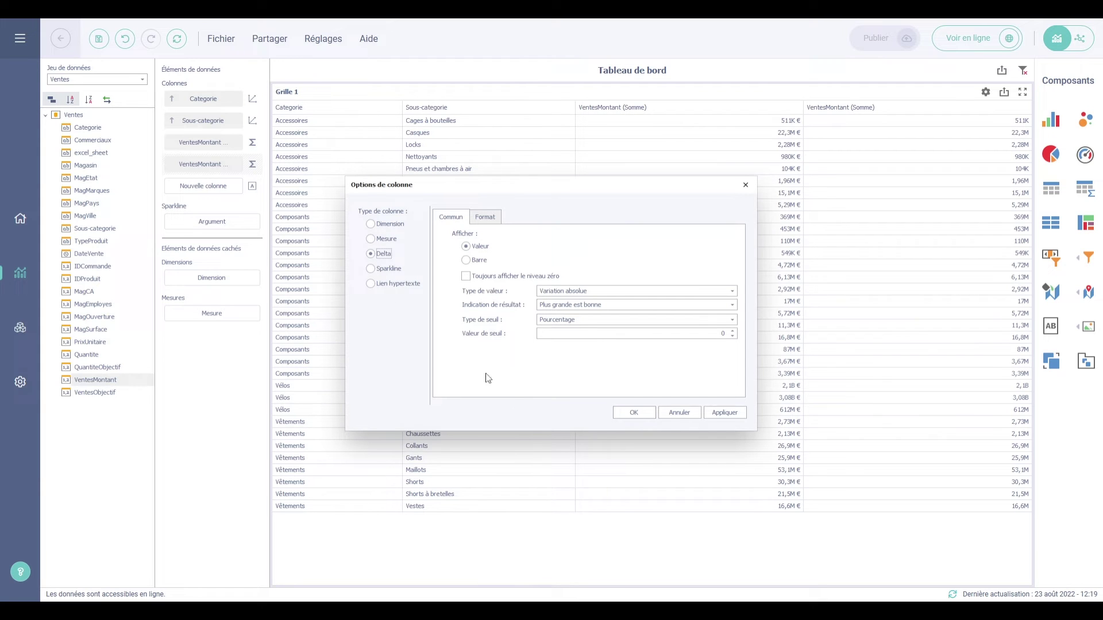
click(619, 414)
drag(109, 393, 206, 182)
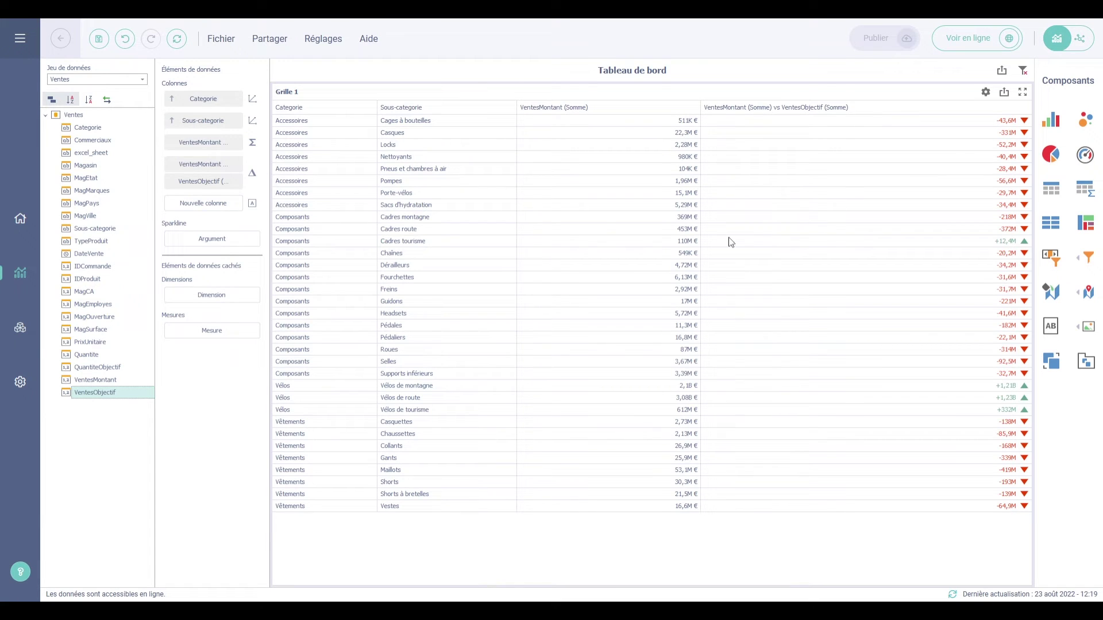
Set the delta column's value type to Variation en pourcentage.
click(253, 173)
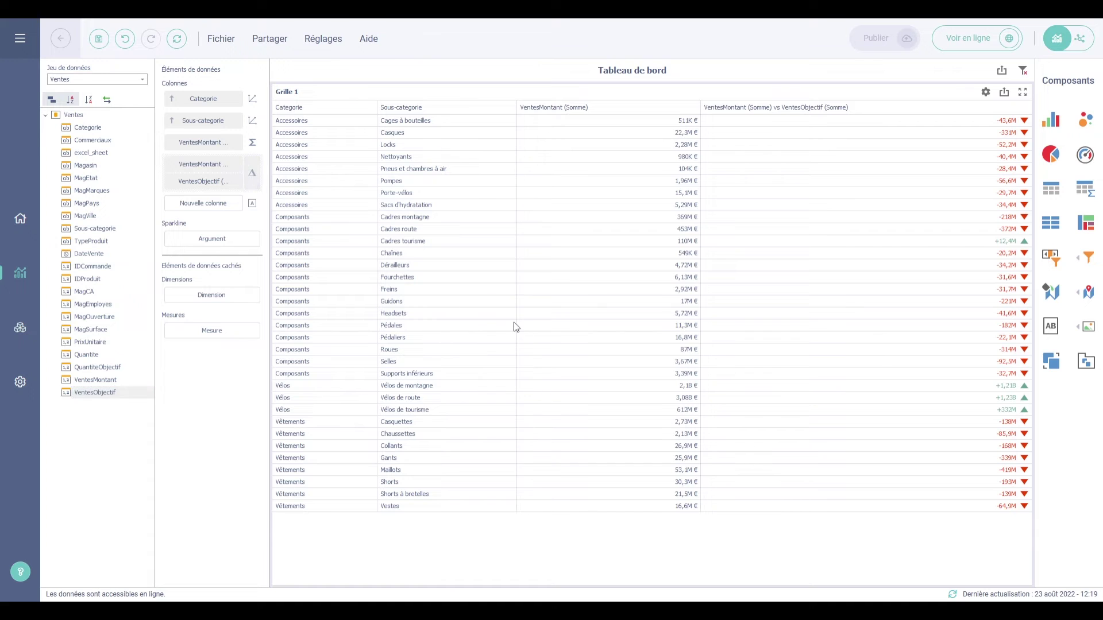
click(556, 293)
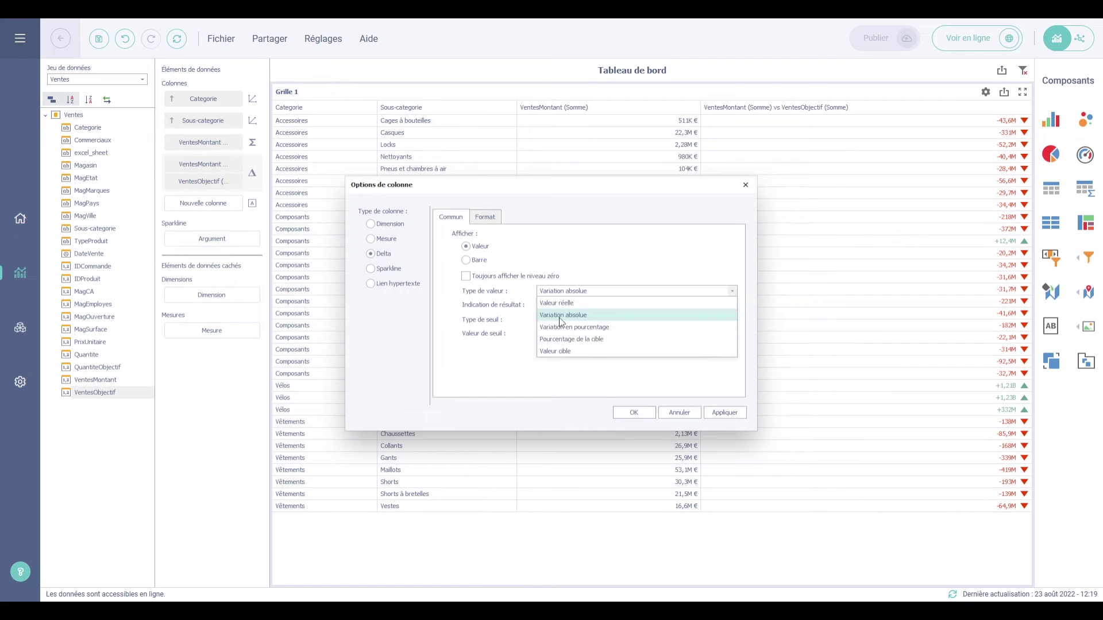
click(563, 329)
click(634, 413)
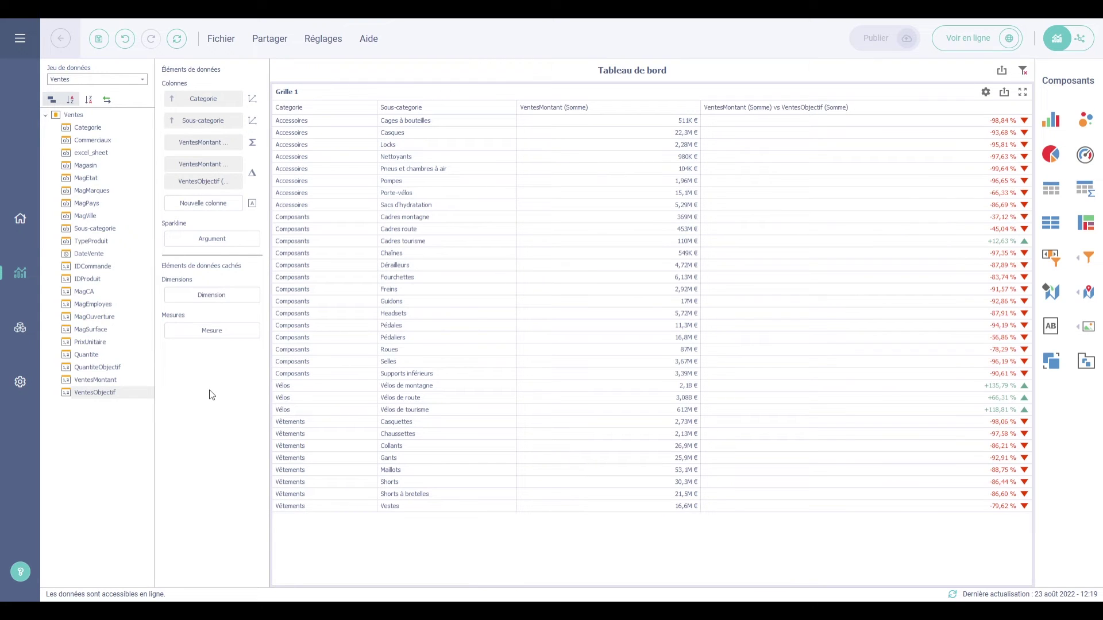
Add Quantite as a Sparkline column with DateVente as the sparkline argument.
drag(92, 356, 202, 208)
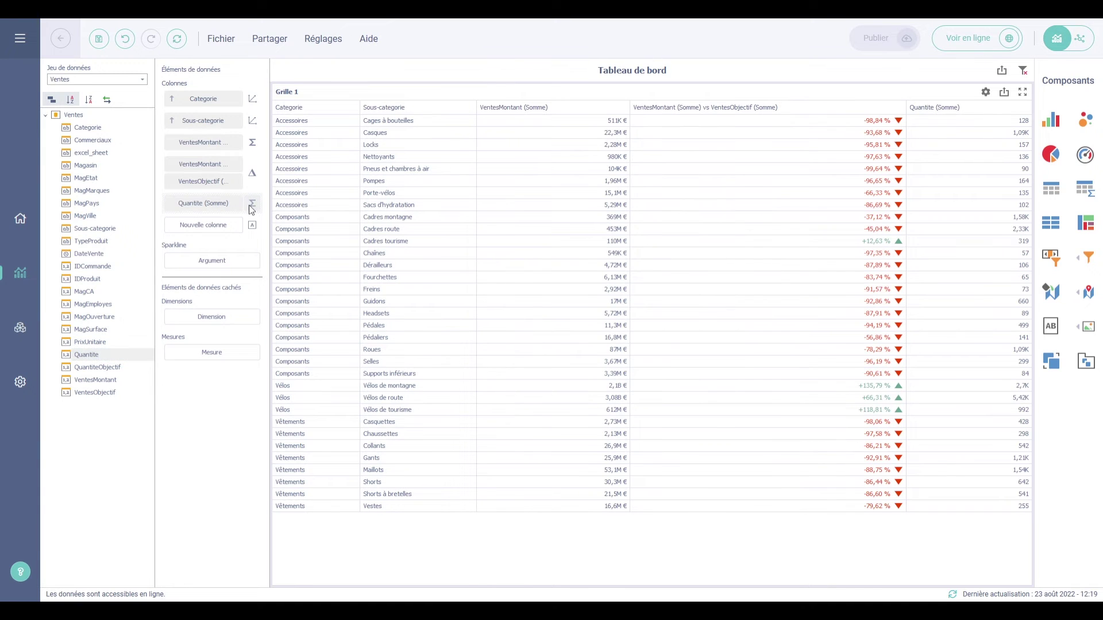
click(252, 203)
click(386, 270)
click(634, 412)
drag(114, 255, 212, 260)
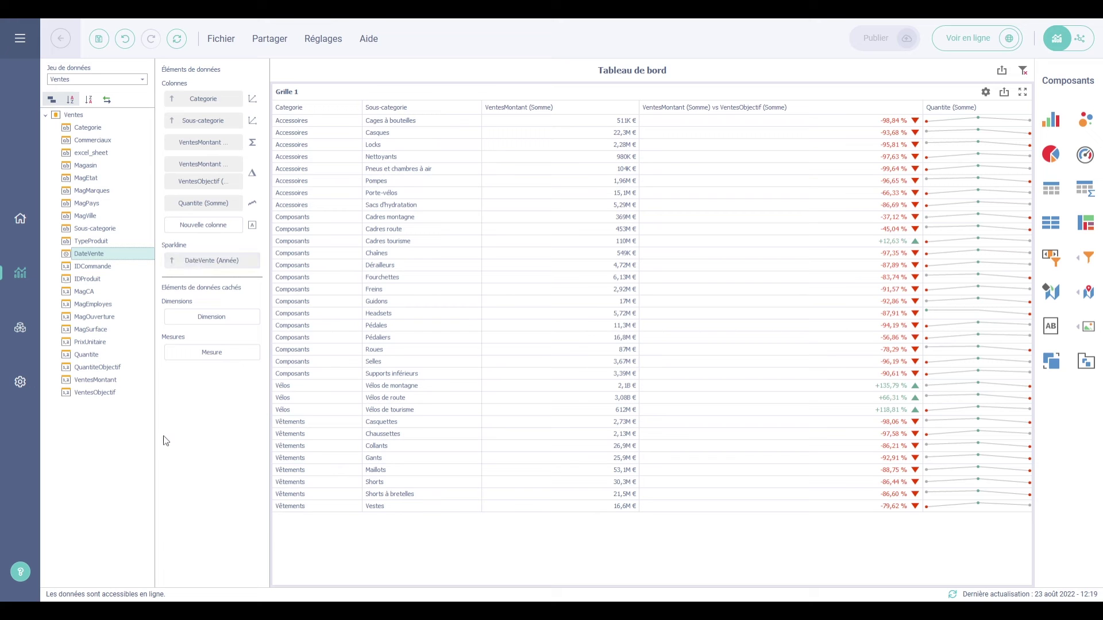
Try date groupings such as Trimestre for the sparkline's DateVente argument and settle on Mois.
click(253, 262)
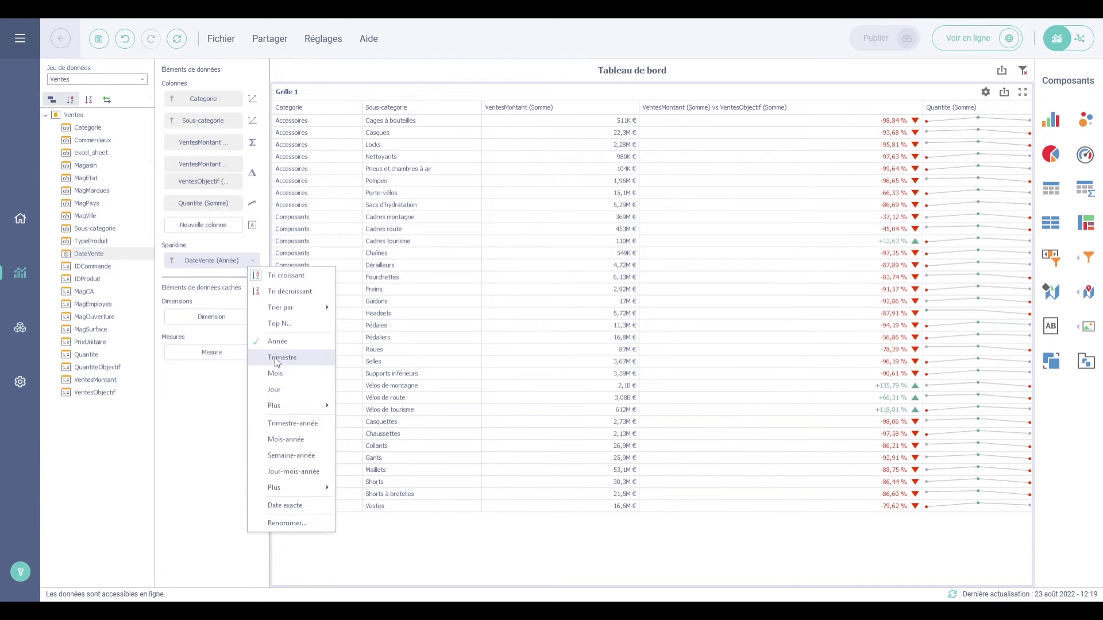
click(273, 357)
click(252, 263)
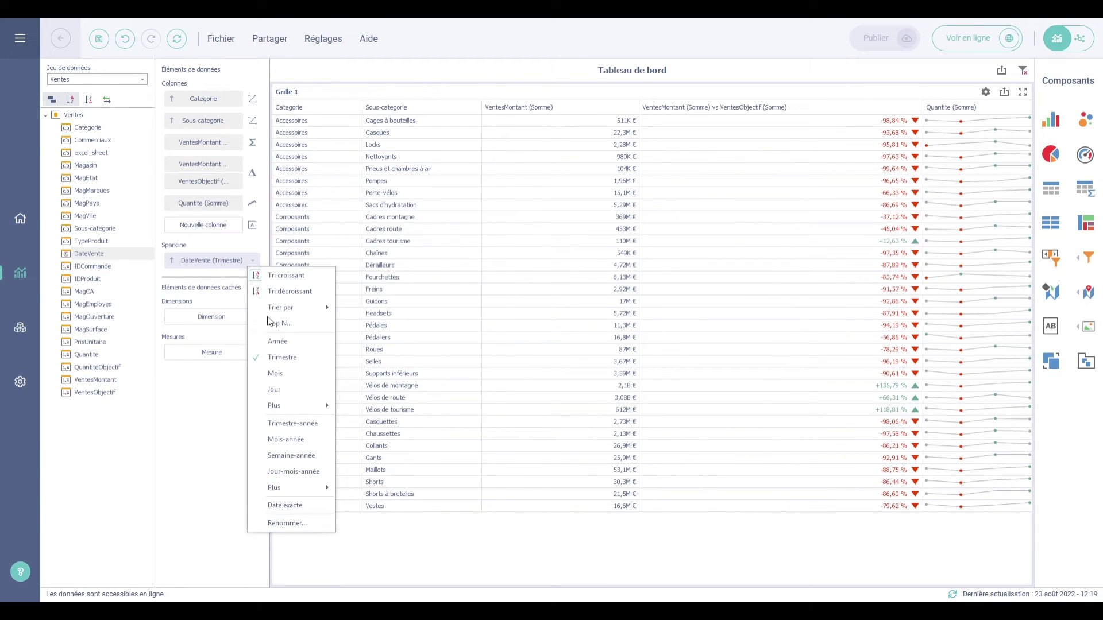
click(276, 374)
click(253, 262)
click(276, 440)
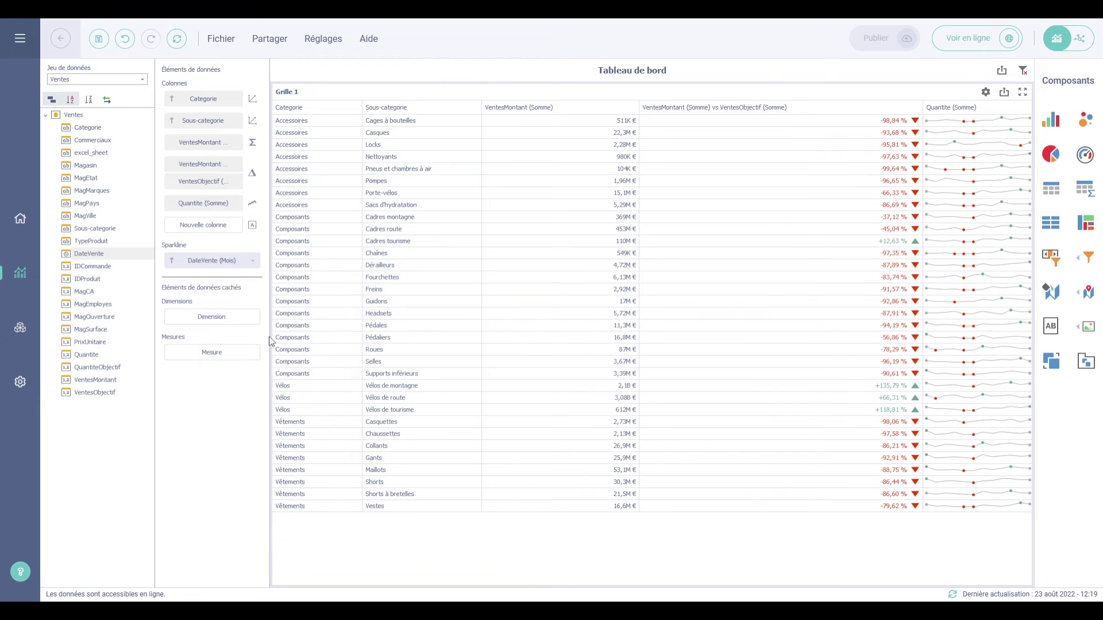
click(255, 262)
click(276, 372)
Enable cell merging in Grille 1's layout settings and try automatic line wrapping on and off.
click(986, 93)
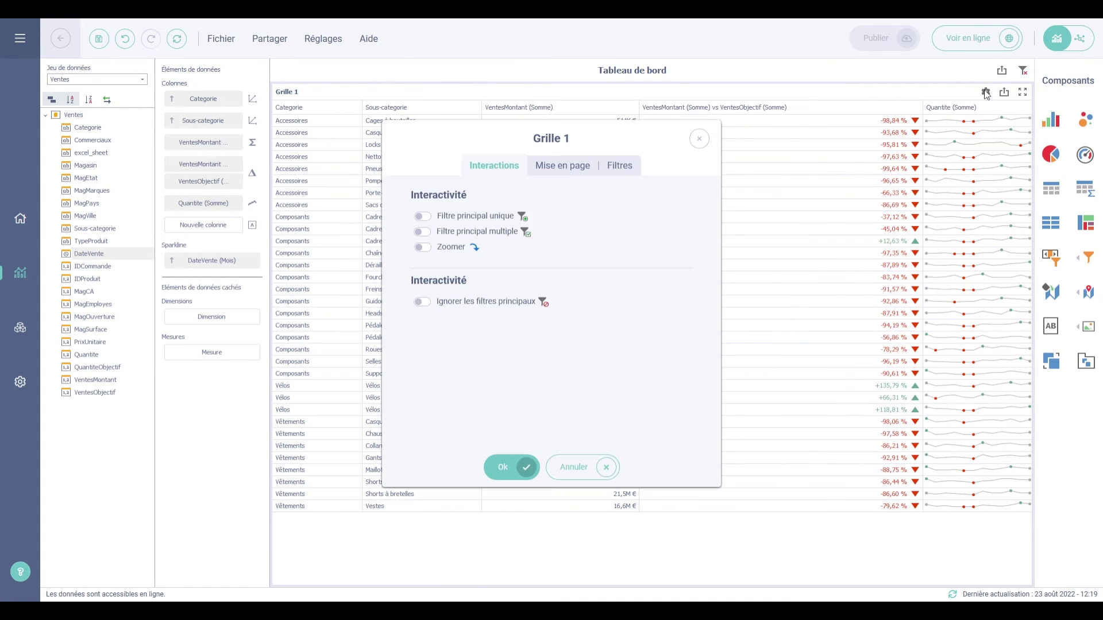
click(549, 166)
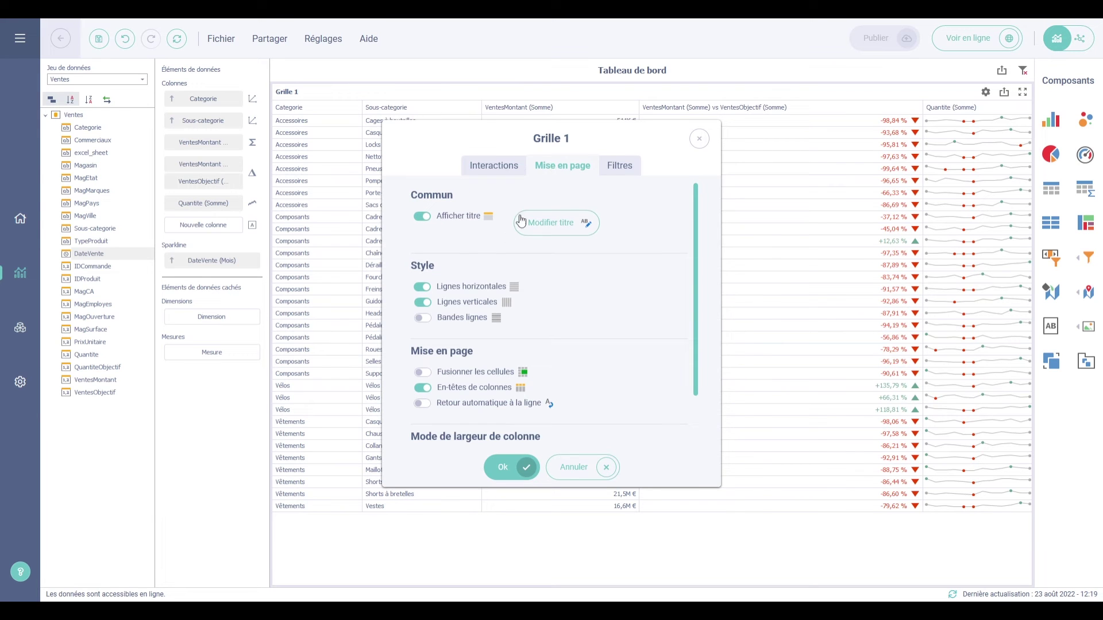
click(423, 373)
click(423, 404)
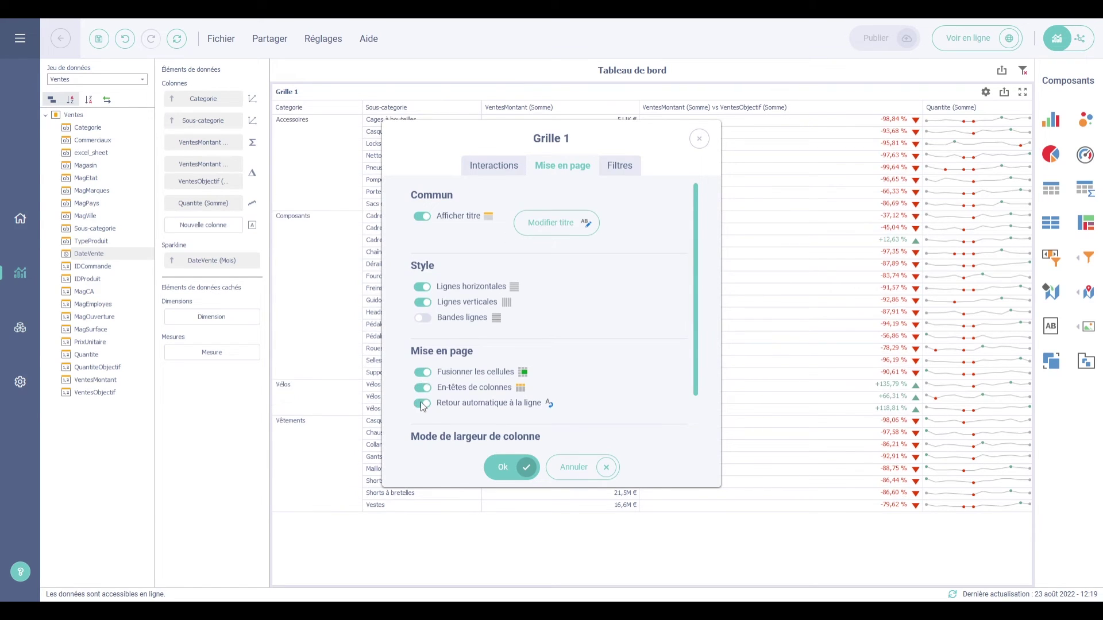
click(423, 405)
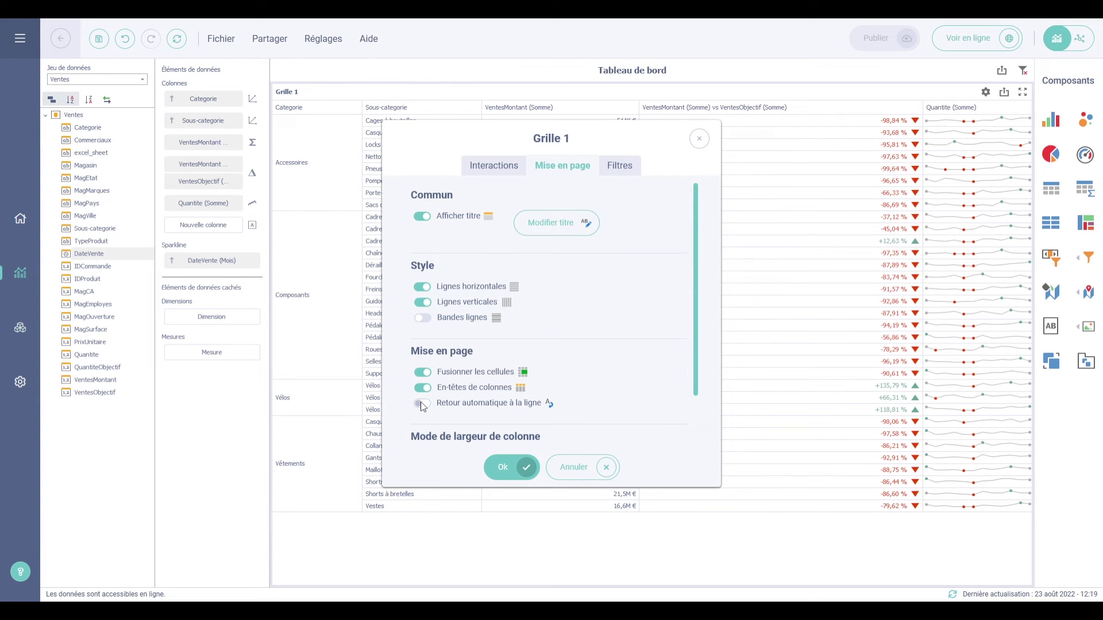
Turn off cell merging, try automatic line wrapping on and off again, and apply Grille 1's layout settings.
drag(449, 128, 649, 117)
click(625, 356)
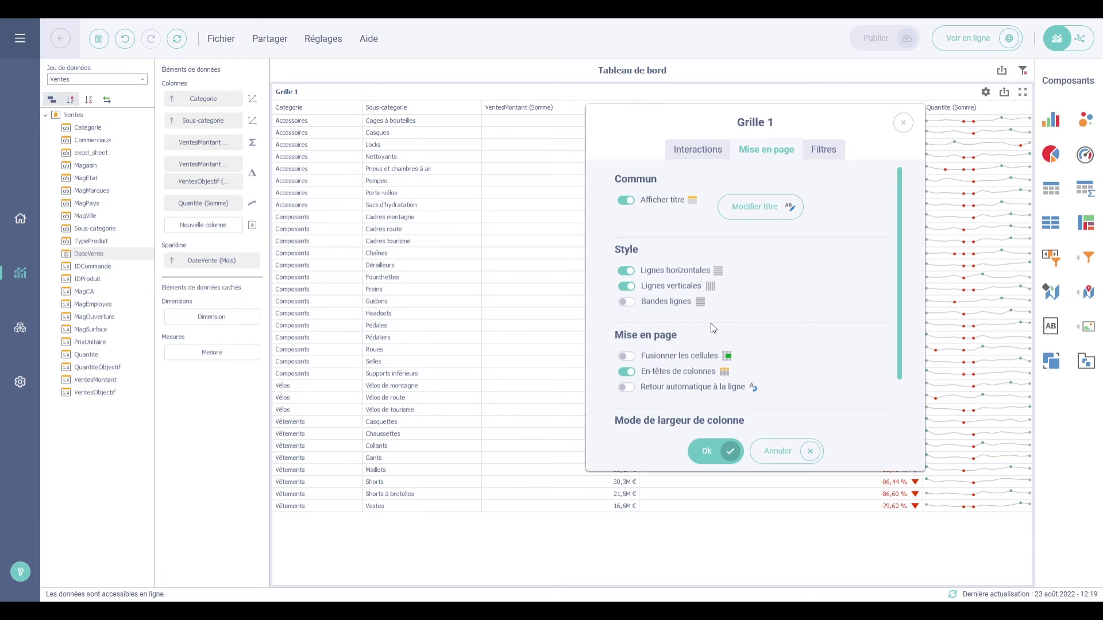
click(626, 389)
click(627, 388)
click(697, 450)
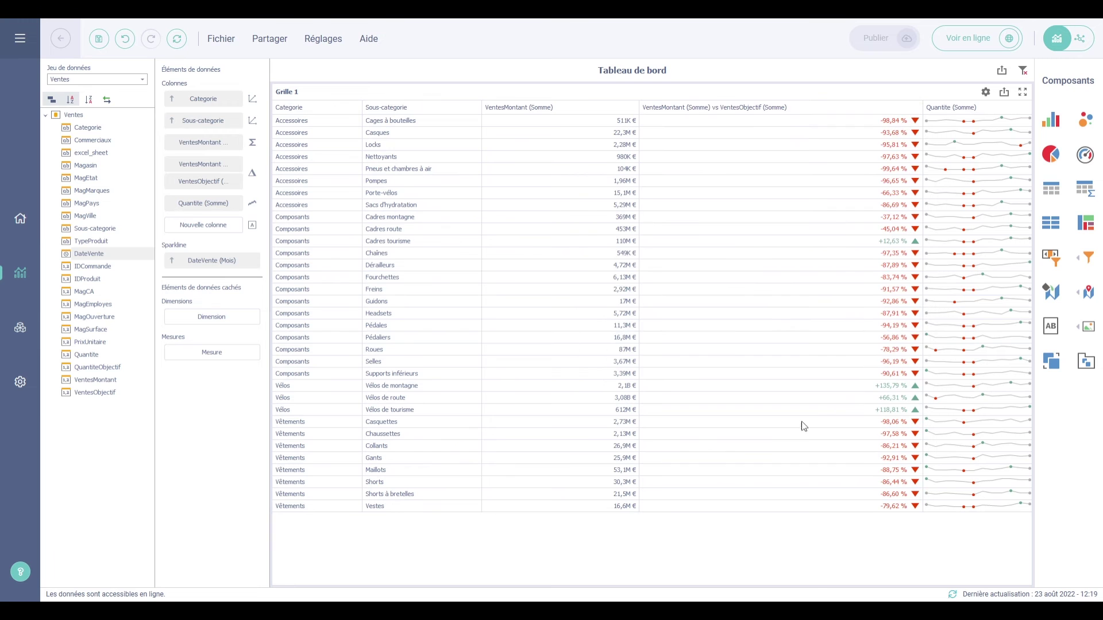
Add a tiles component showing VentesMontant with Commerciaux as the series.
click(1051, 223)
drag(108, 140, 190, 153)
drag(83, 380, 227, 100)
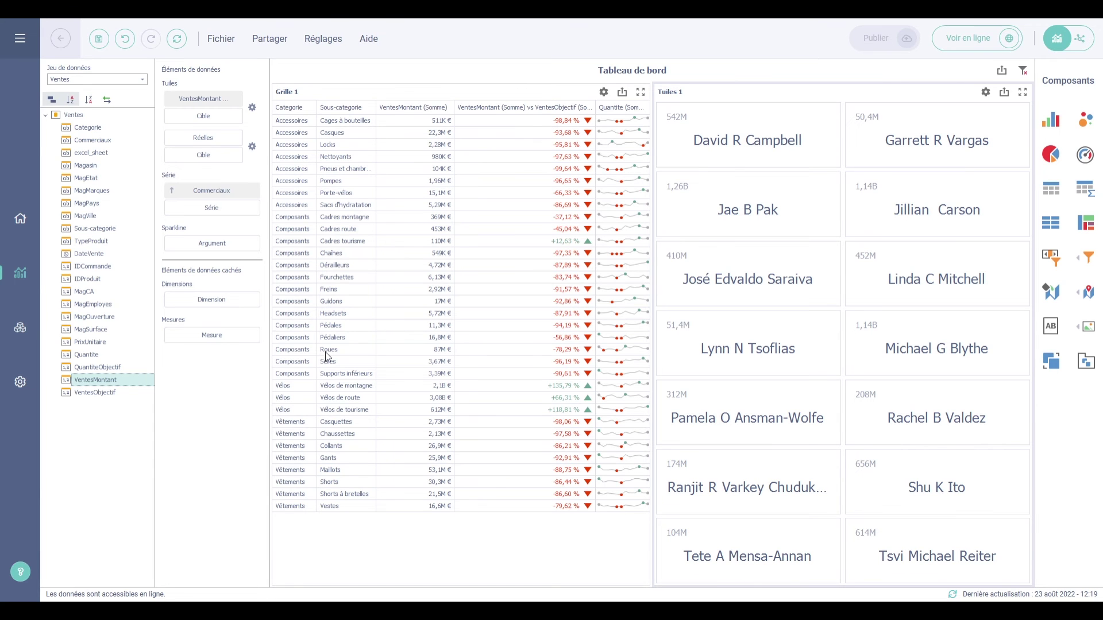
Enable drill-down (Zoomer) and the multiple master filter (Filtre principal multiple) for Grille 1.
click(603, 93)
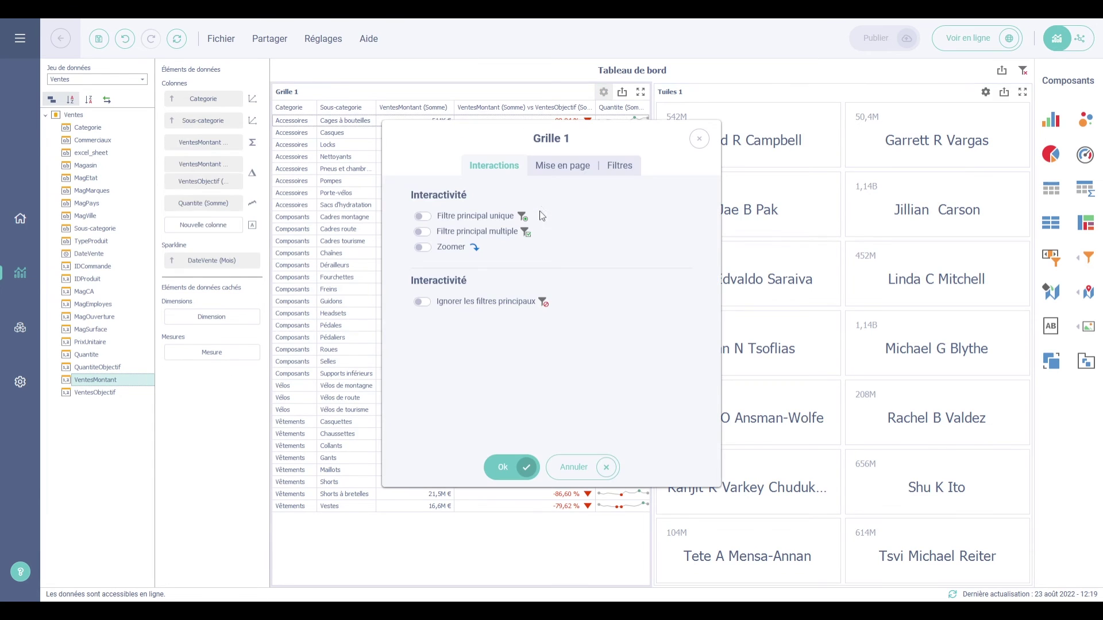
click(426, 247)
click(423, 232)
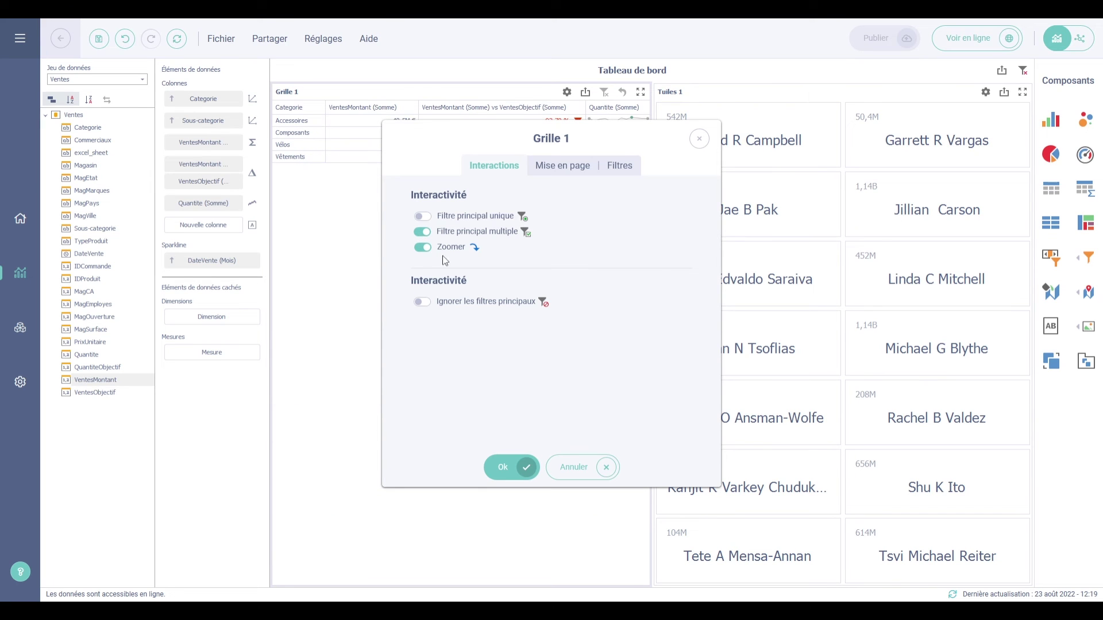
click(503, 464)
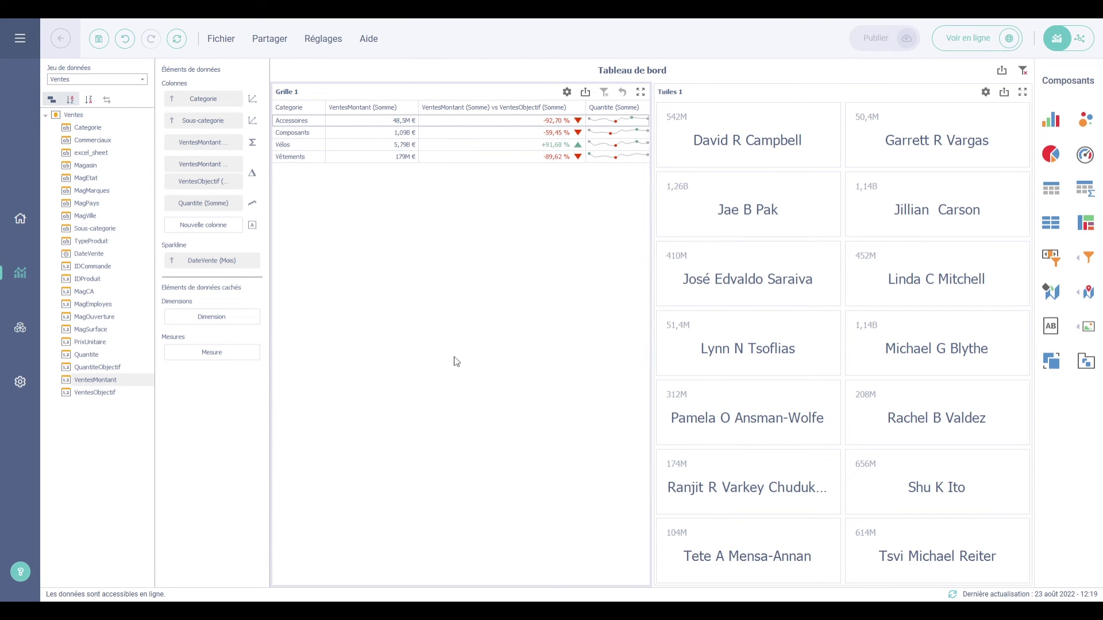
Filter the dashboard by Accessoires, drill into that category, and undo the changes back to the single grid with merged cells.
click(299, 123)
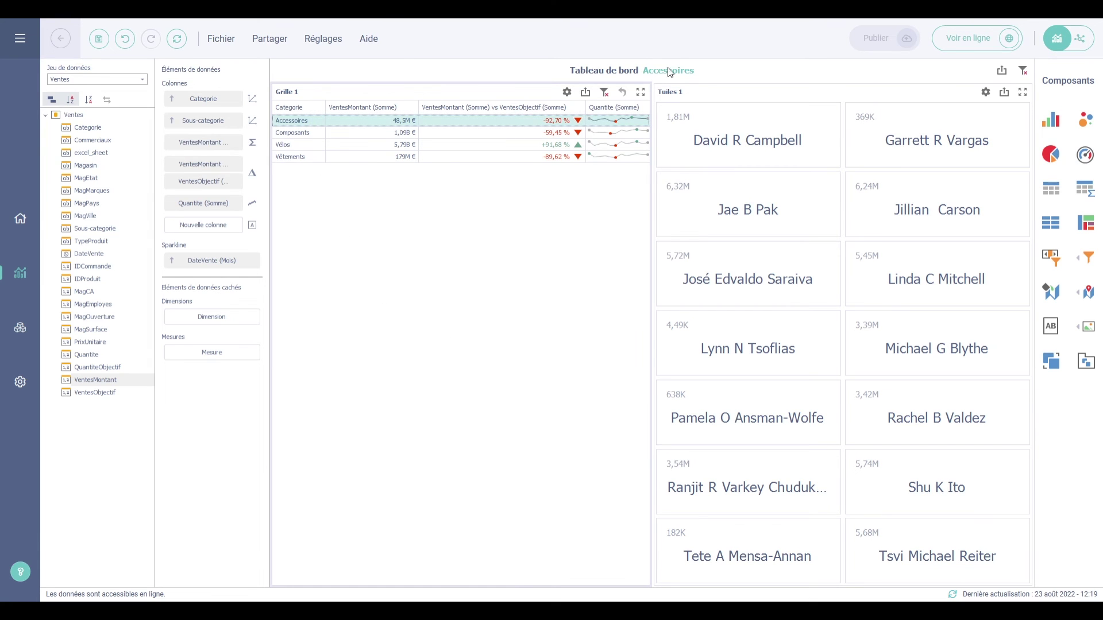
double_click(298, 123)
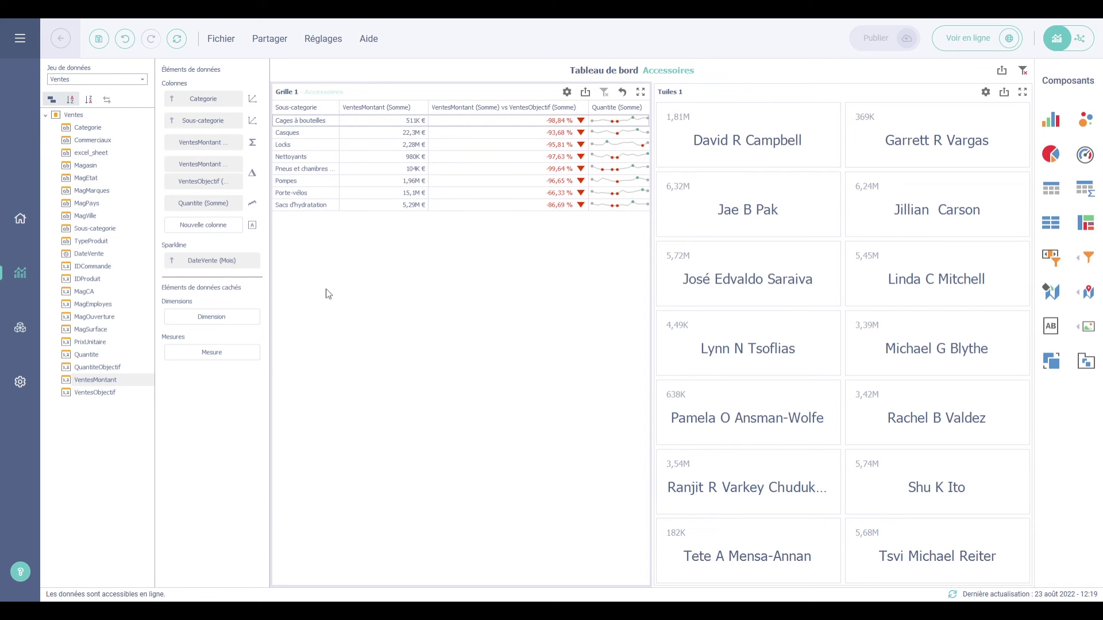
key(ctrl+z)
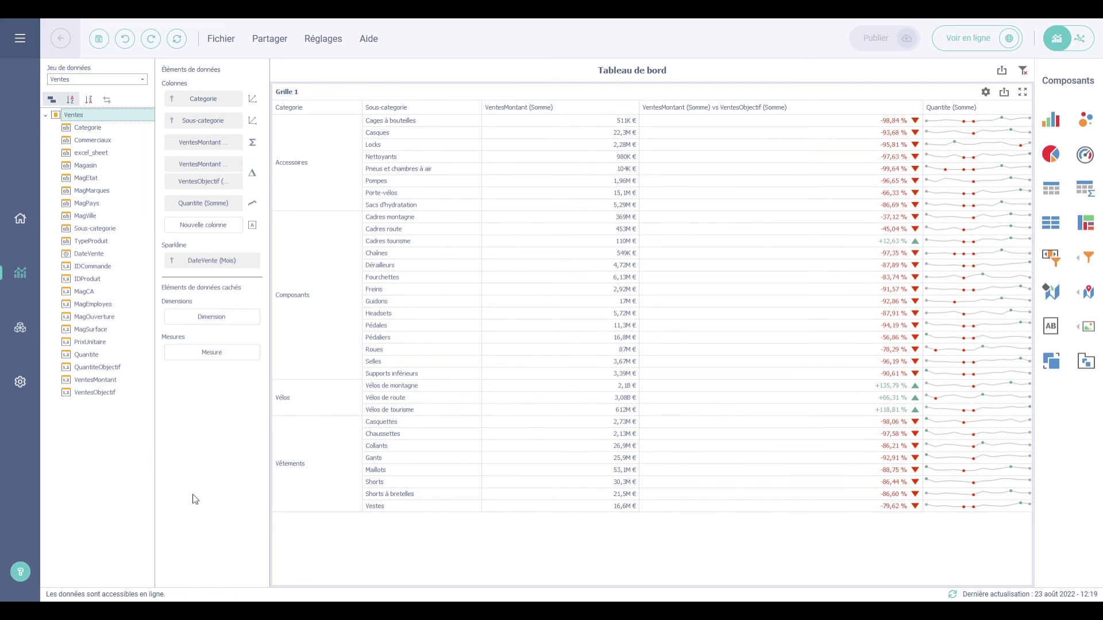
right_click(218, 142)
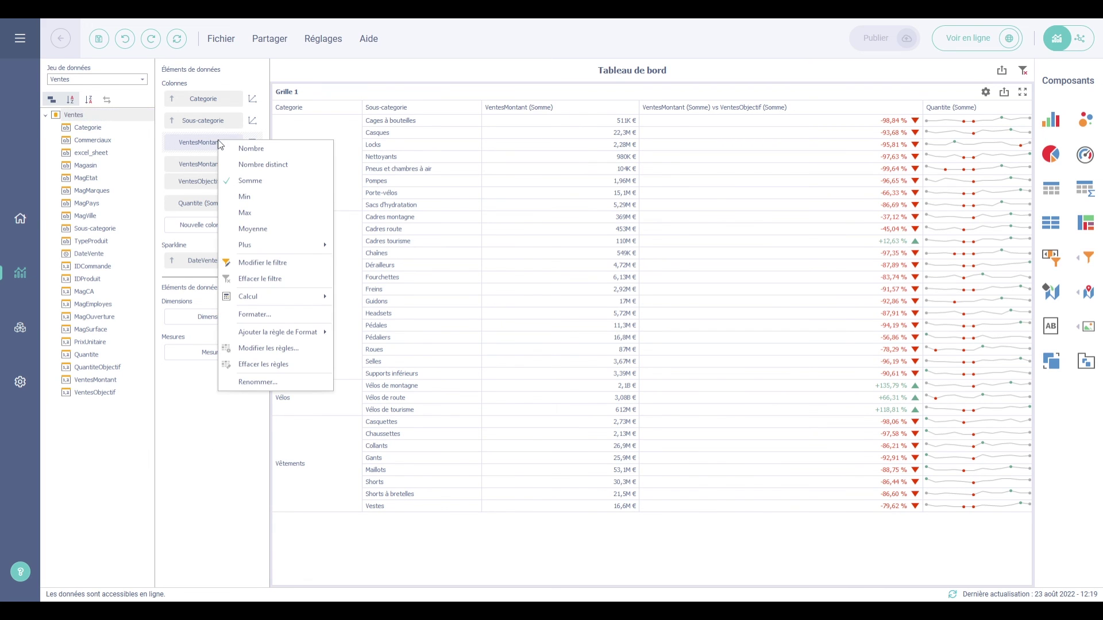
mouse_move(303, 334)
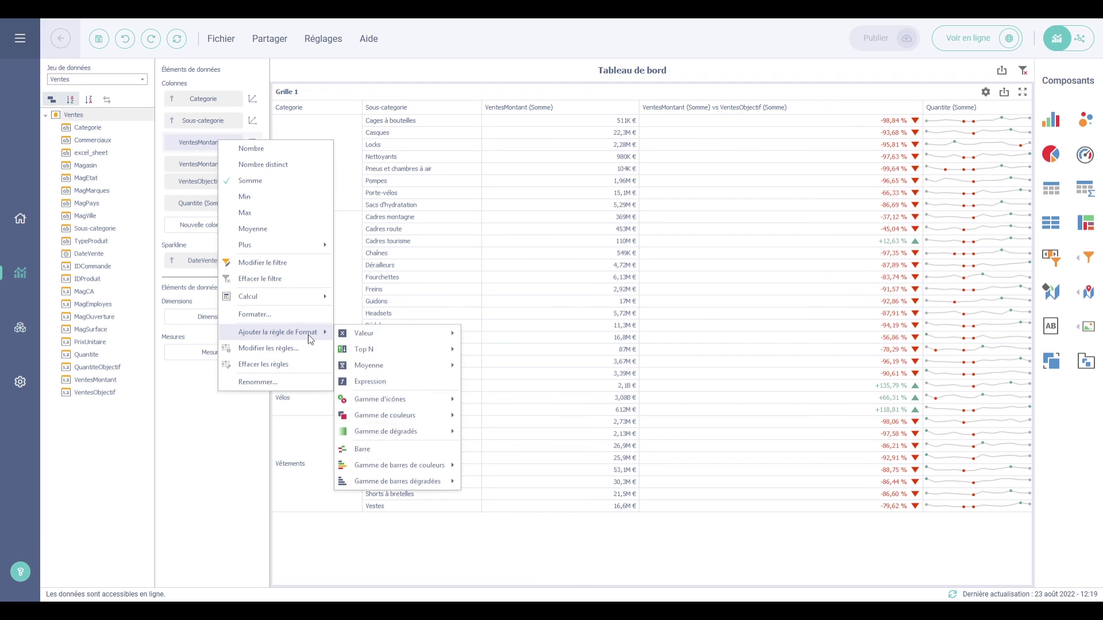
mouse_move(362, 334)
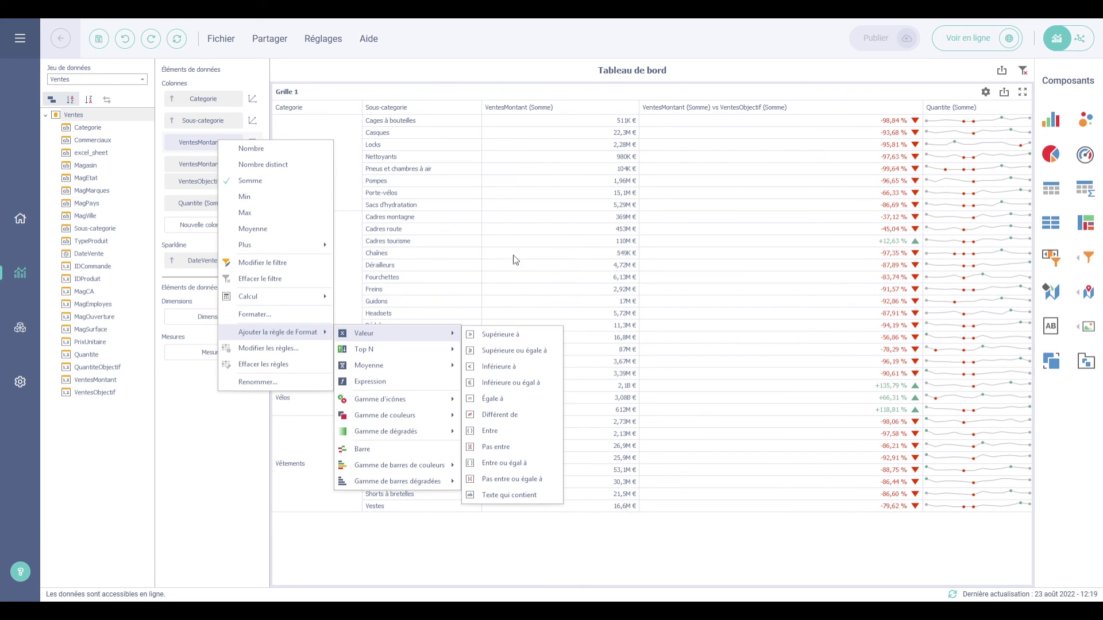
click(504, 227)
Open the format rule editor for Grille 1 and choose VentesMontant (Somme) as the measure the rule is calculated by.
right_click(503, 226)
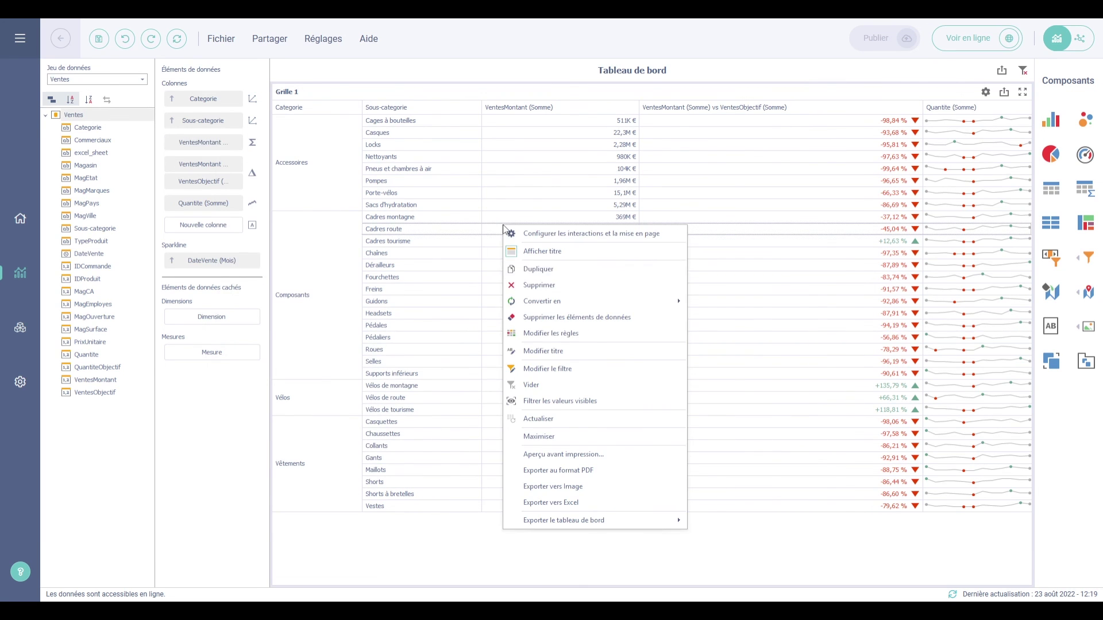
click(527, 333)
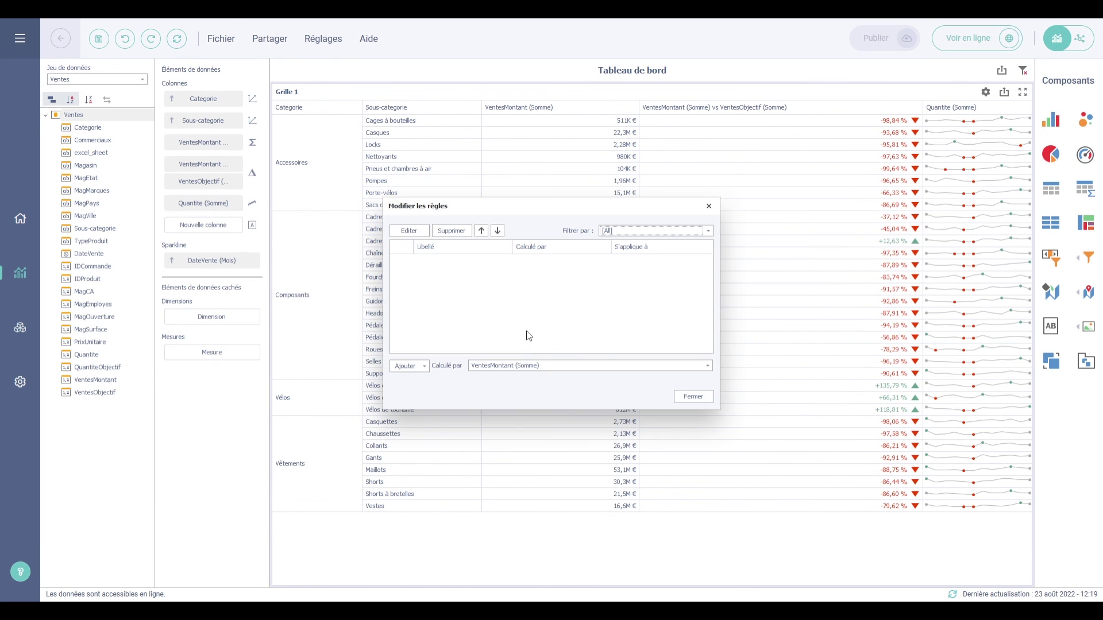
click(485, 366)
click(488, 377)
Add a Supérieure à value rule for 200000000 with the solid green background style on VentesMontant (Somme), and close the rule editor.
click(421, 368)
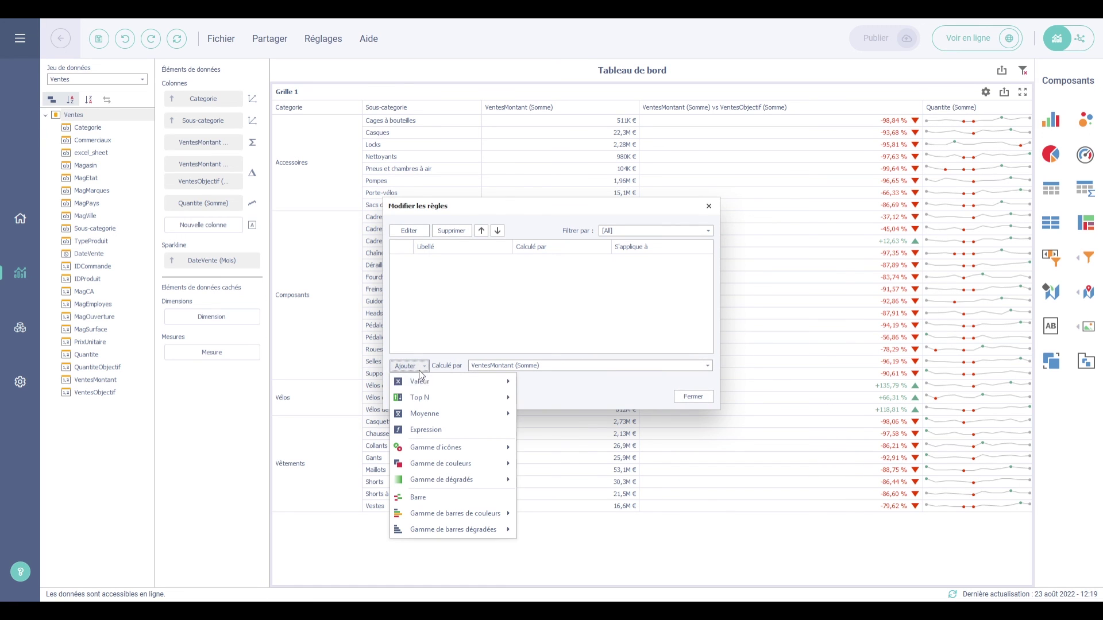
mouse_move(425, 380)
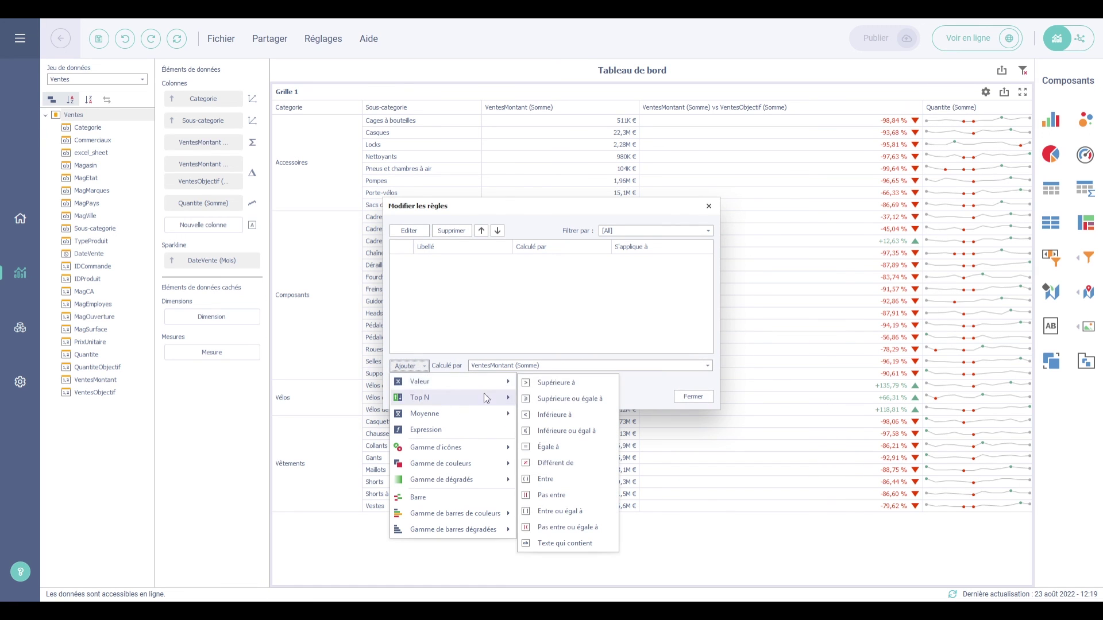
click(548, 382)
text(200000000)
click(525, 287)
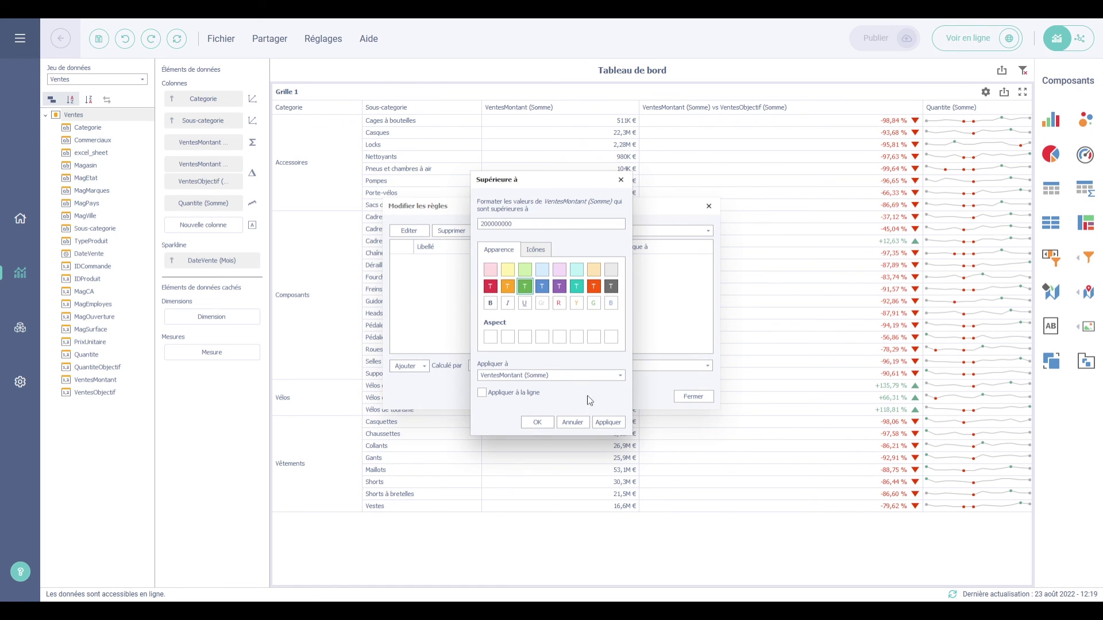
click(603, 422)
click(539, 422)
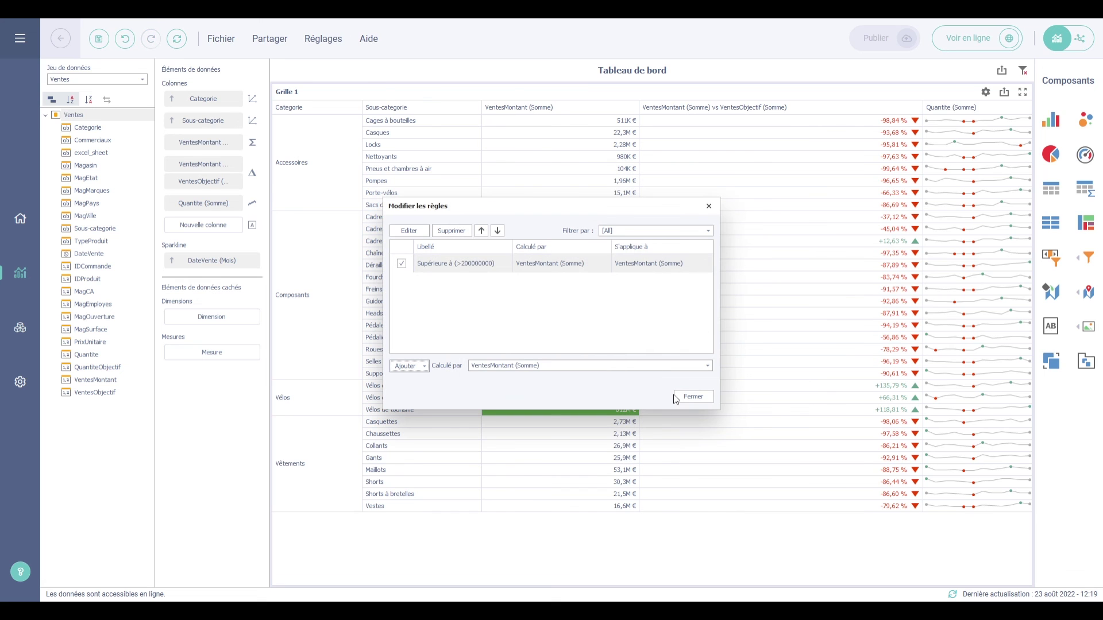
click(693, 396)
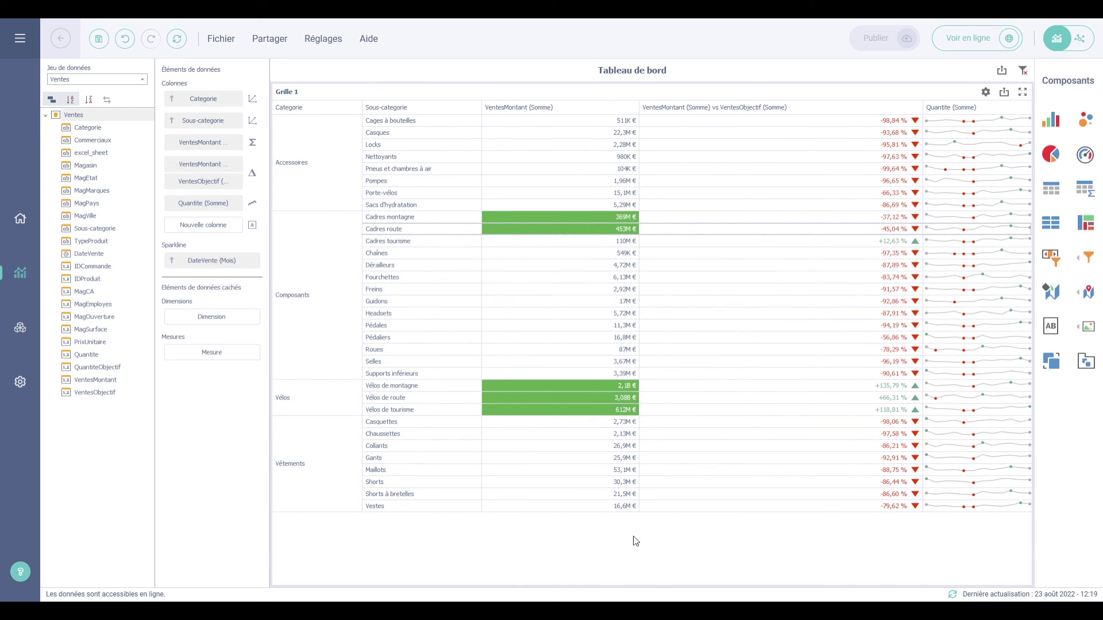